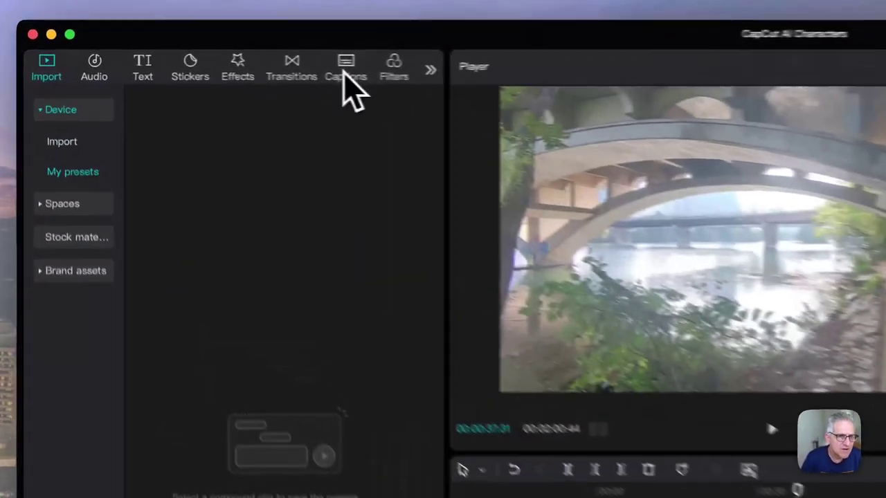
Open the auto caption settings and keep English as the spoken language.
click(197, 61)
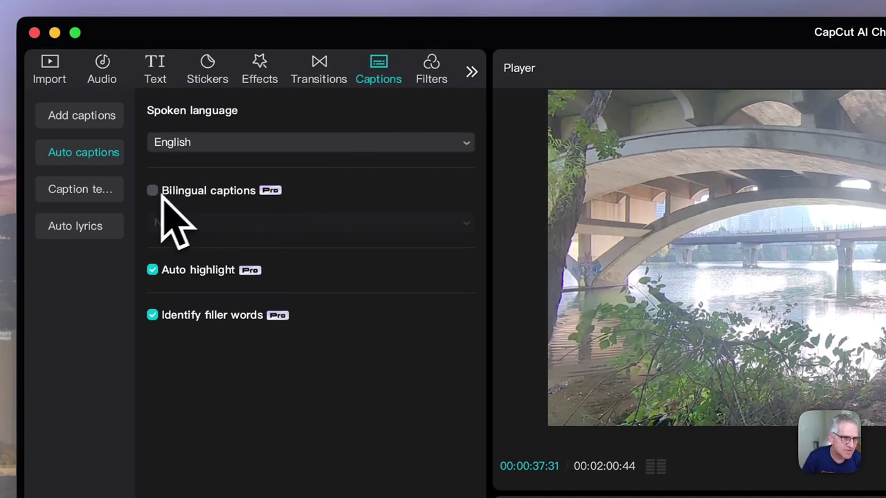
click(200, 147)
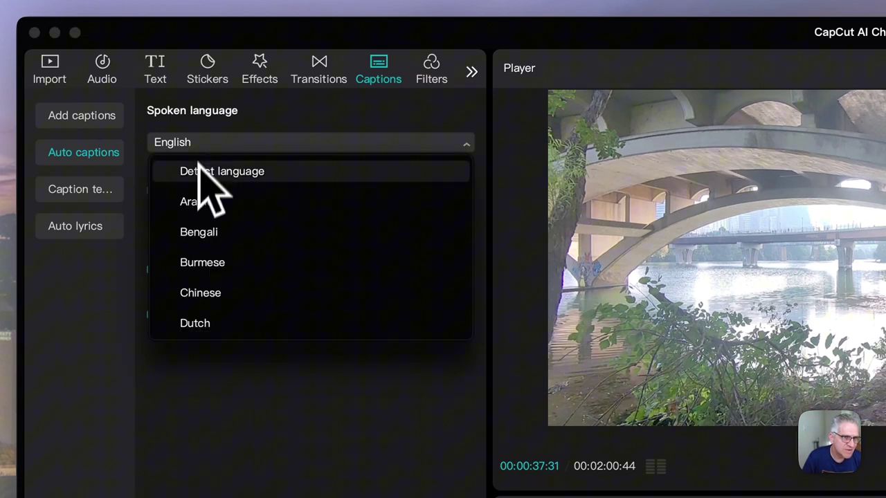
click(201, 146)
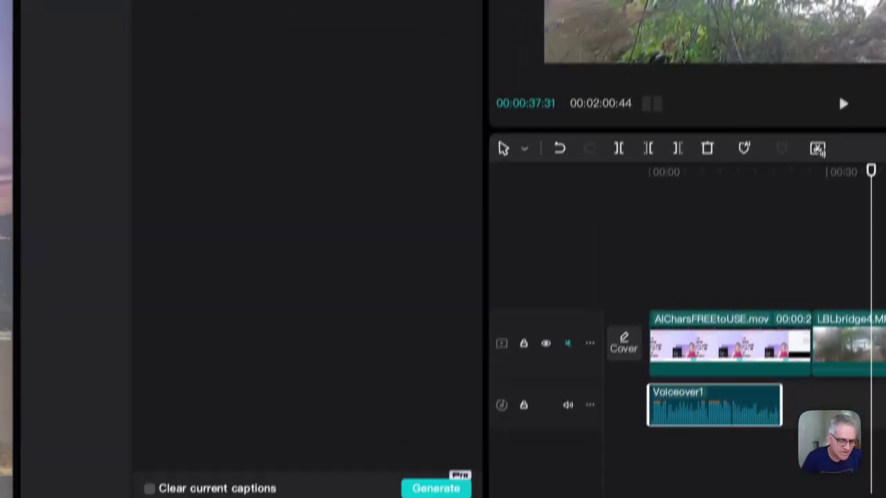
Generate captions from the voiceover to create the caption track and transcript.
click(417, 493)
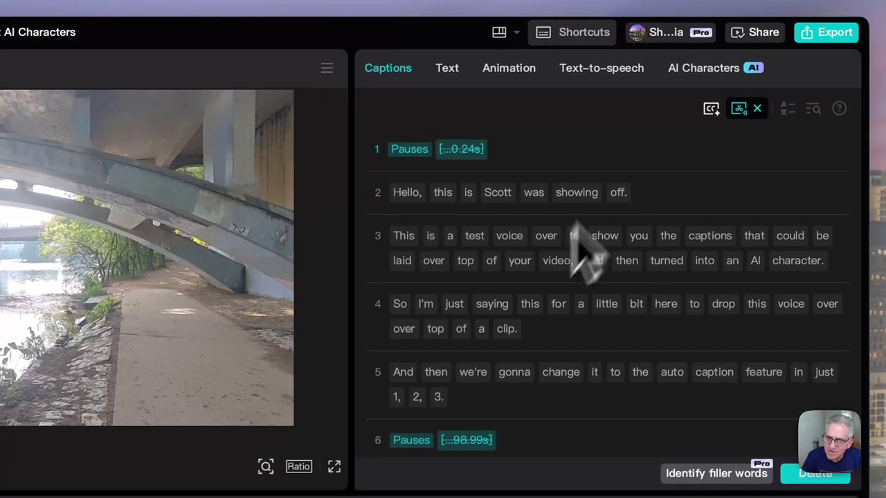
Scroll the AI Characters grid and preview the Andrew-staircase character.
click(688, 75)
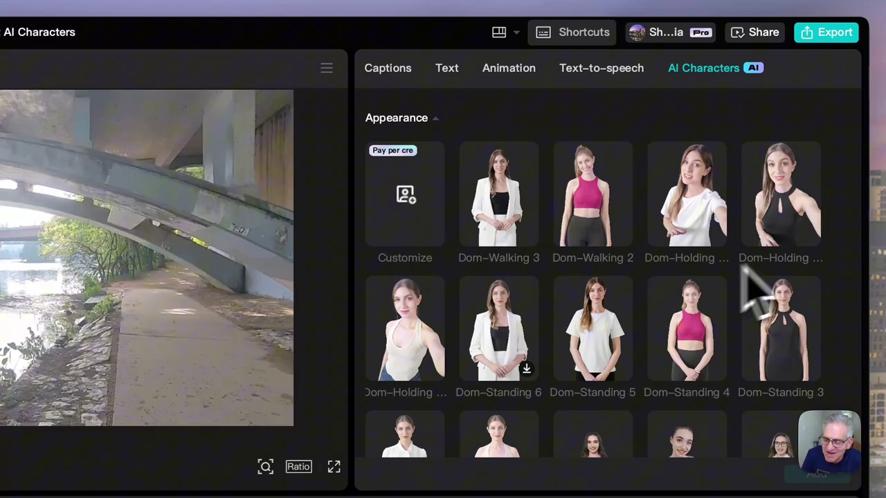
scroll(709, 298, down, 3)
scroll(709, 297, down, 10)
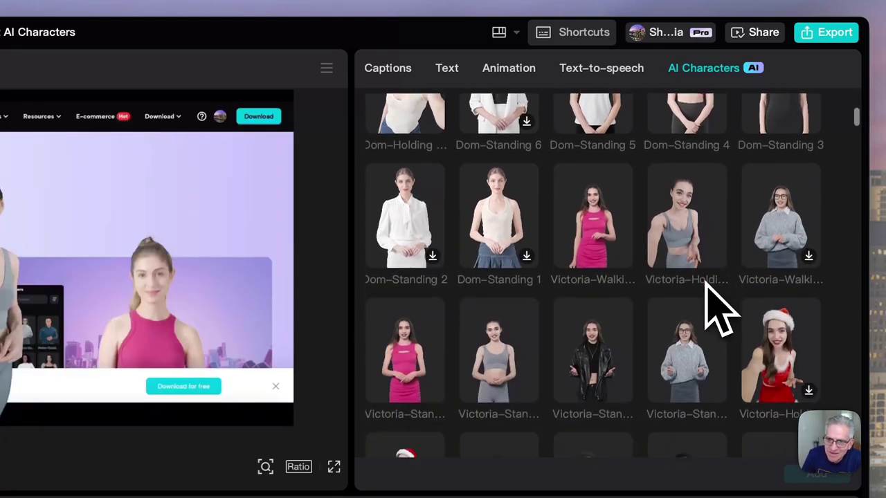
scroll(720, 311, down, 10)
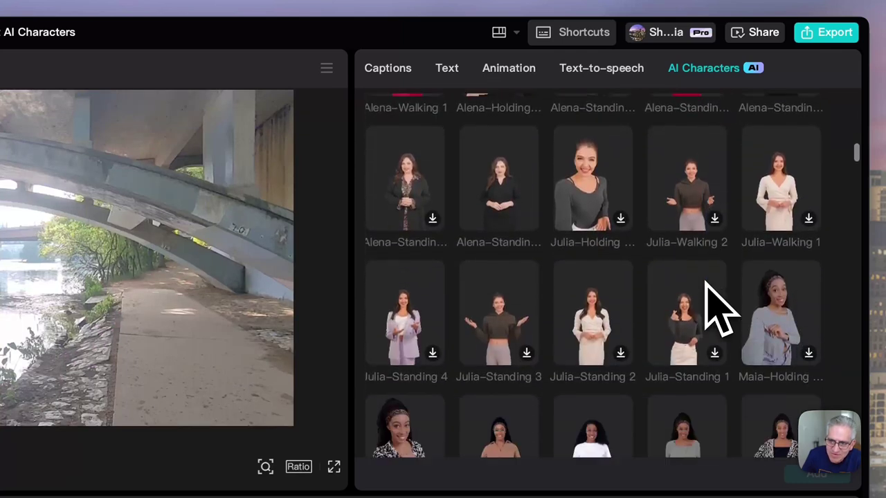
scroll(720, 311, down, 4)
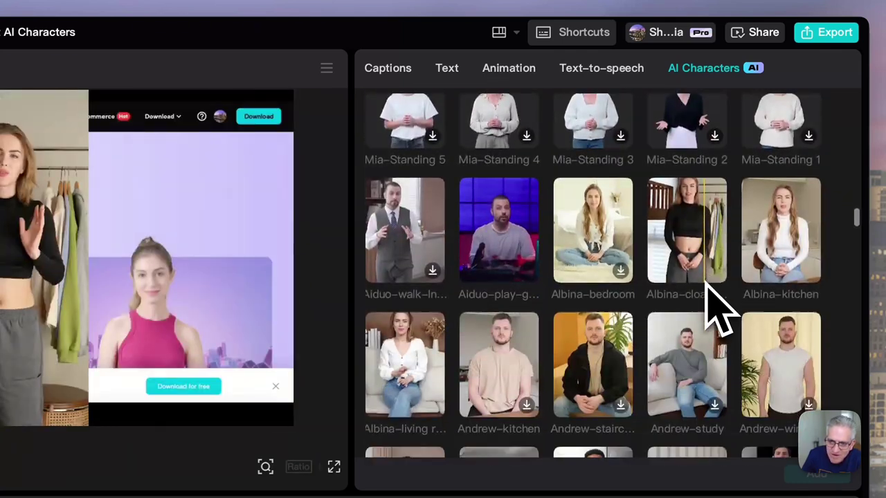
click(600, 319)
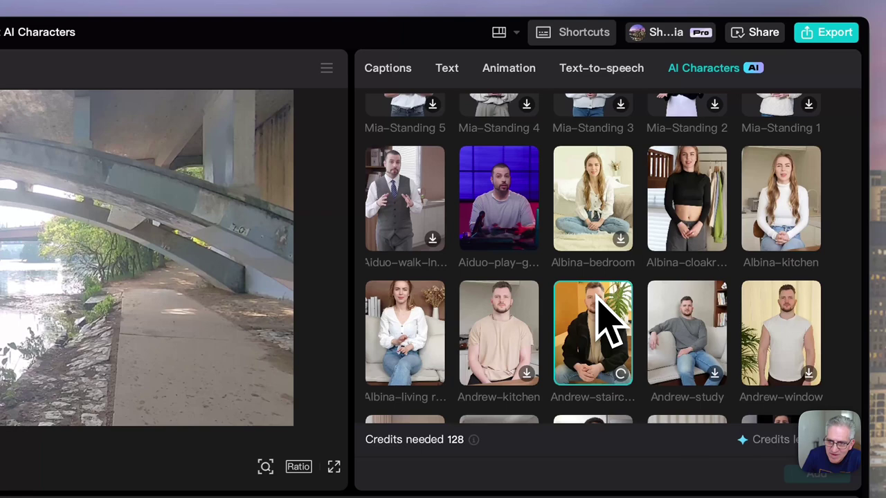
Scroll down to the Voice section to browse the available voices.
scroll(629, 349, down, 10)
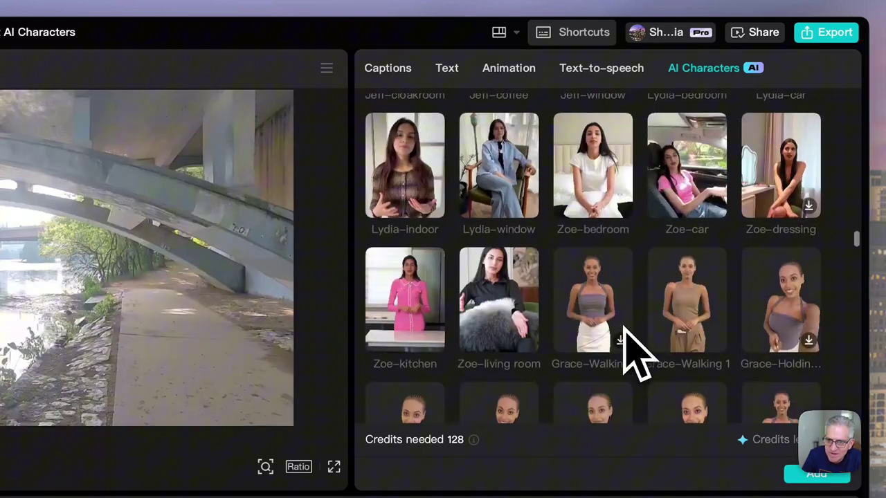
scroll(628, 349, down, 10)
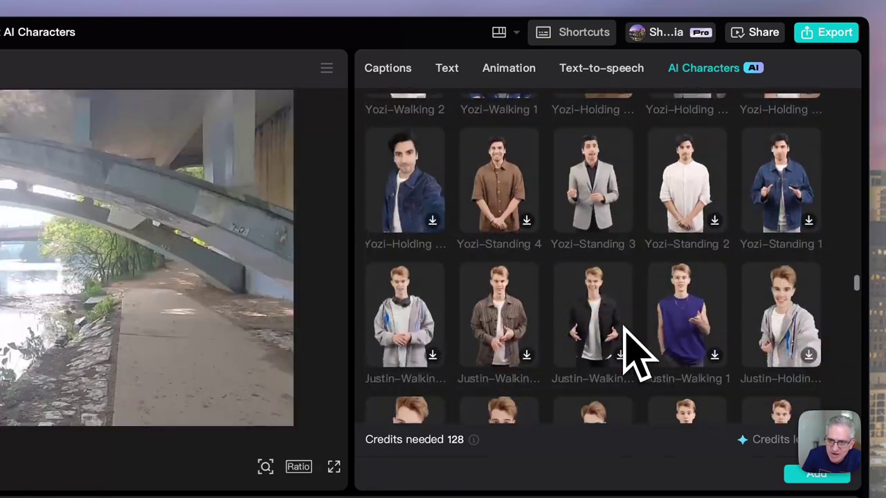
scroll(637, 353, down, 10)
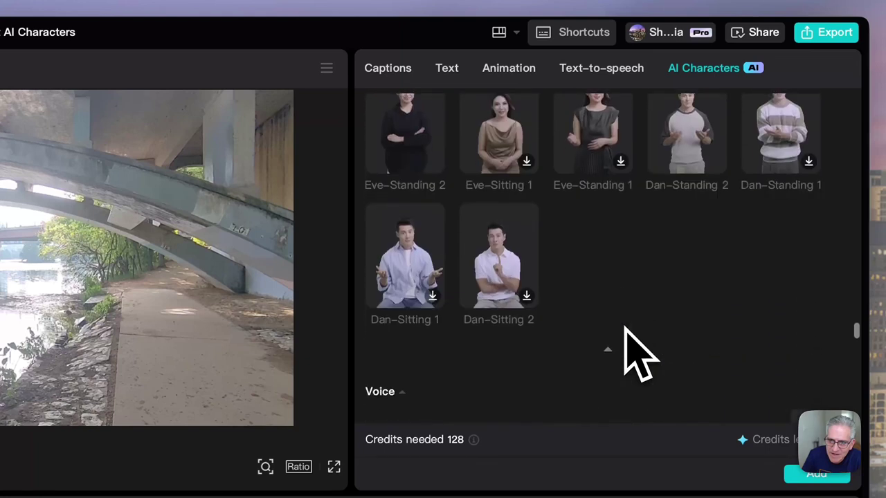
scroll(566, 228, down, 5)
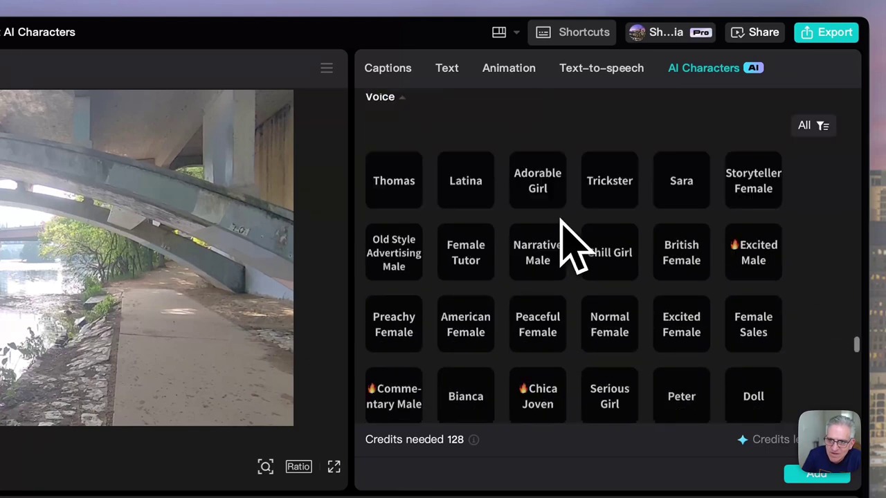
scroll(566, 228, up, 4)
scroll(565, 228, up, 1)
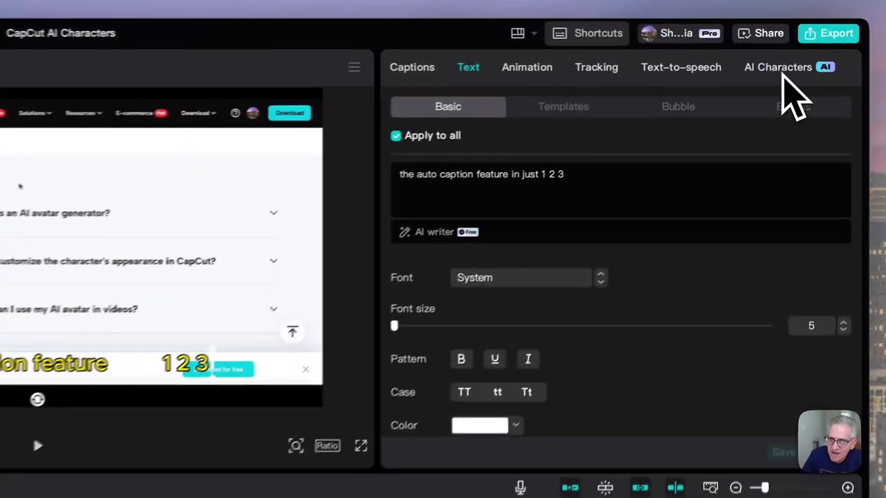
Return to AI Characters and scroll down to the Female Tutor voice.
click(820, 67)
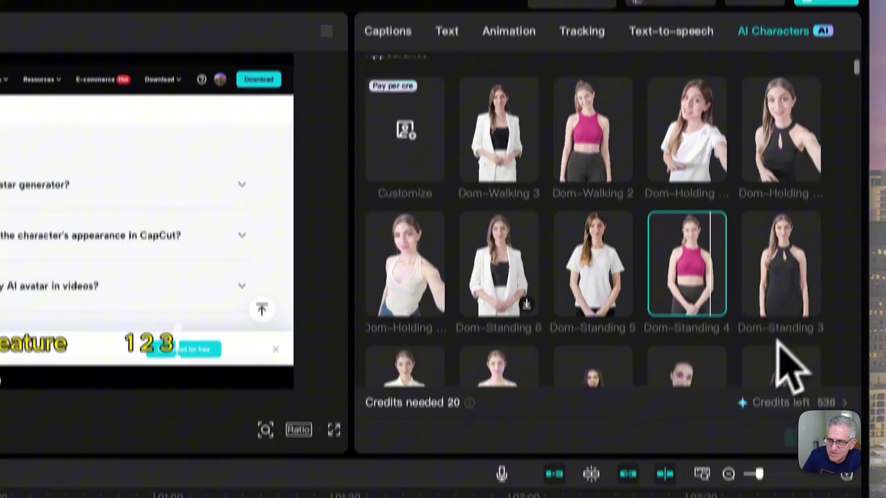
scroll(797, 408, down, 15)
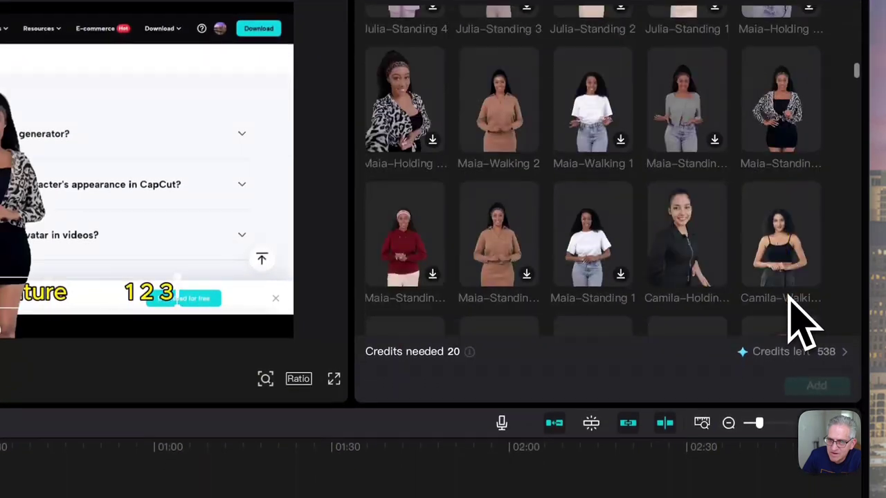
scroll(782, 325, down, 10)
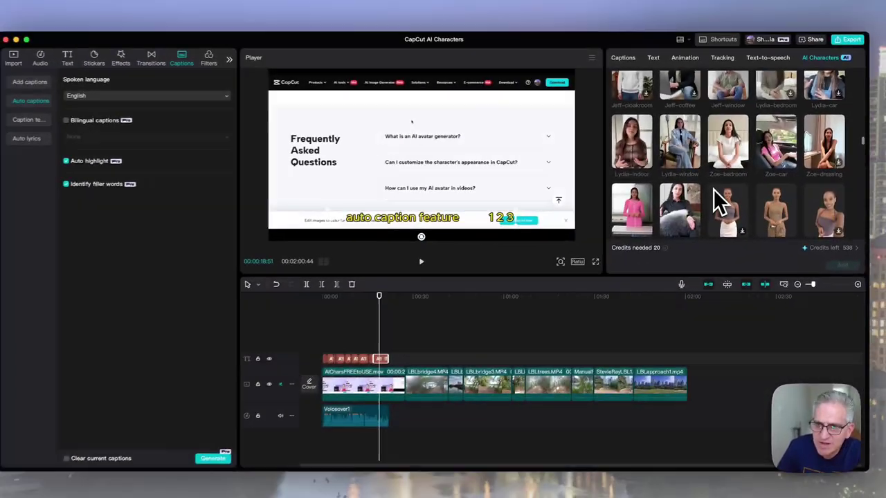
scroll(735, 200, down, 5)
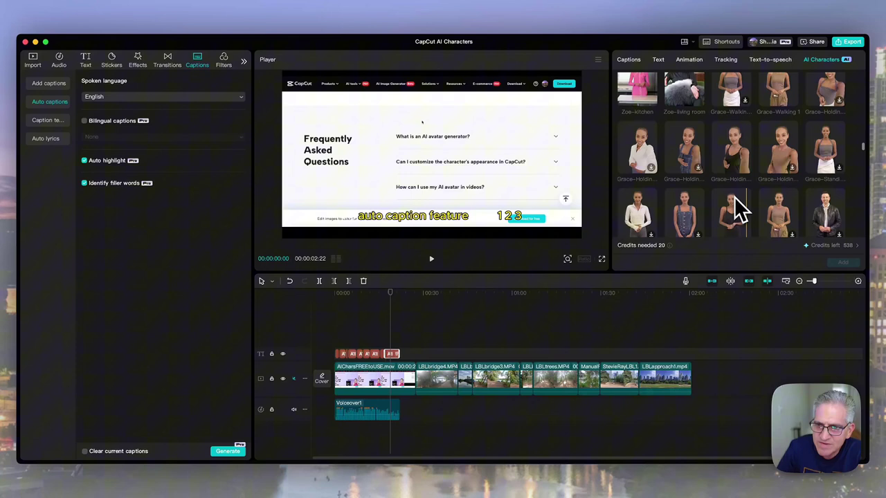
scroll(739, 208, down, 10)
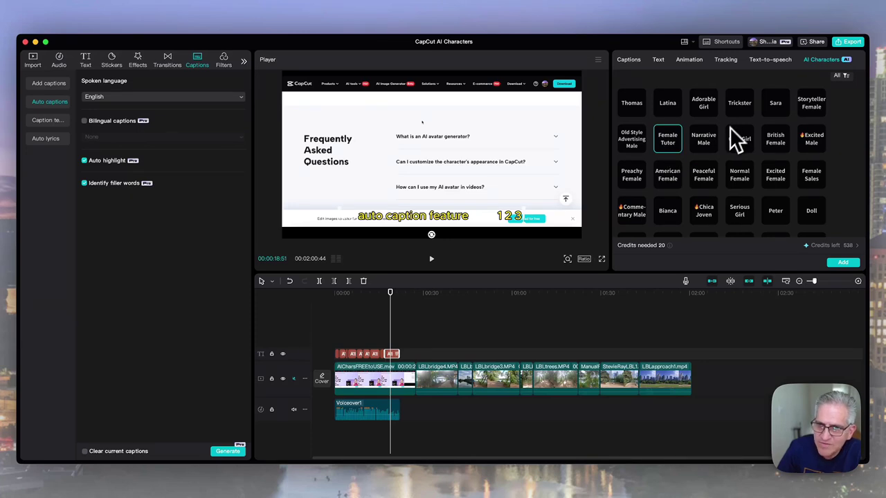
Try the Adorable Girl voice, then settle on Sports Commentator.
click(710, 104)
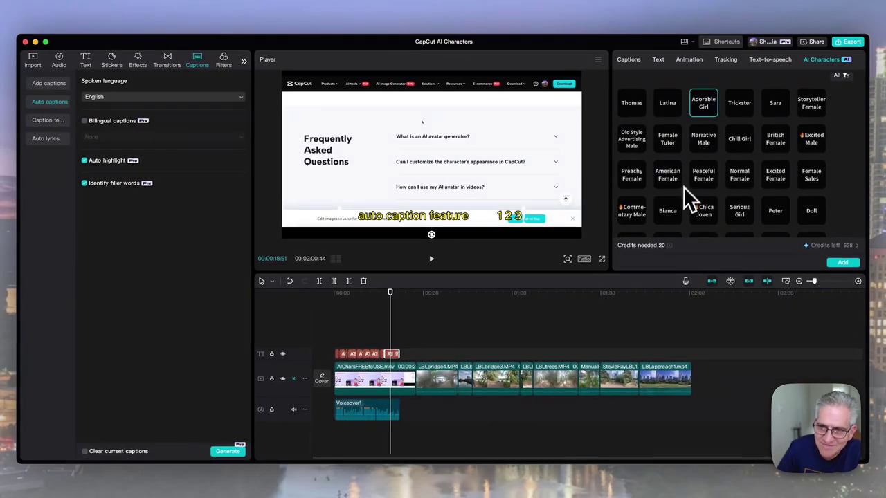
scroll(703, 208, down, 8)
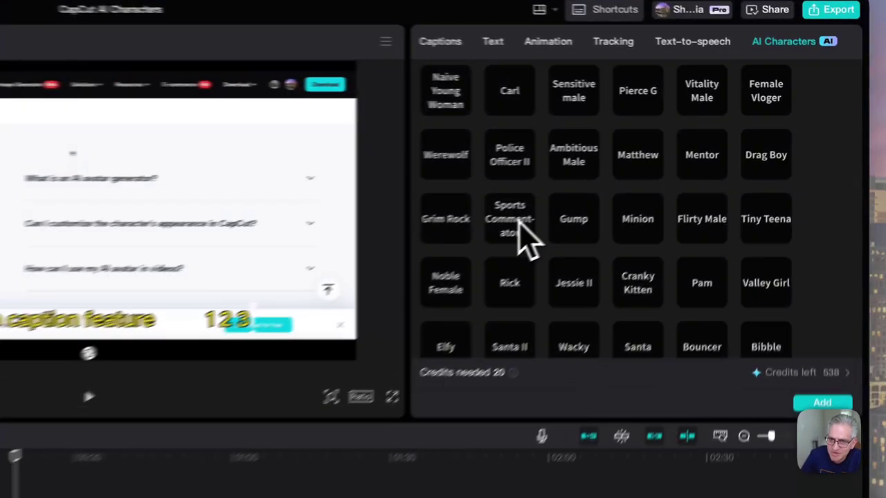
click(676, 164)
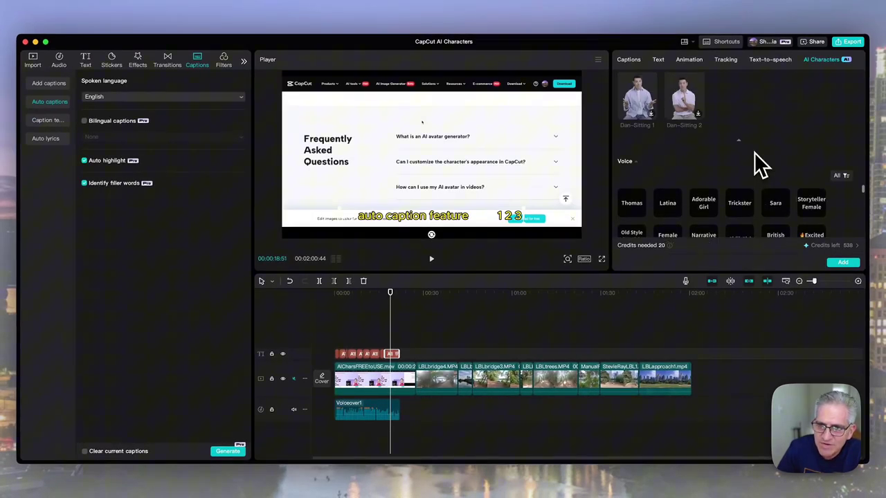
scroll(754, 153, down, 10)
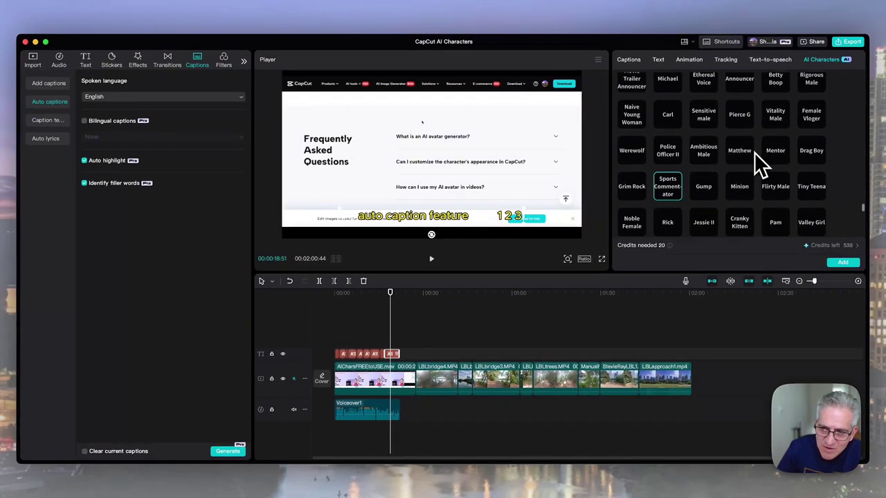
Try the full-body, second and half-body framings, ending on the close-up frame.
scroll(755, 153, down, 5)
scroll(754, 153, up, 2)
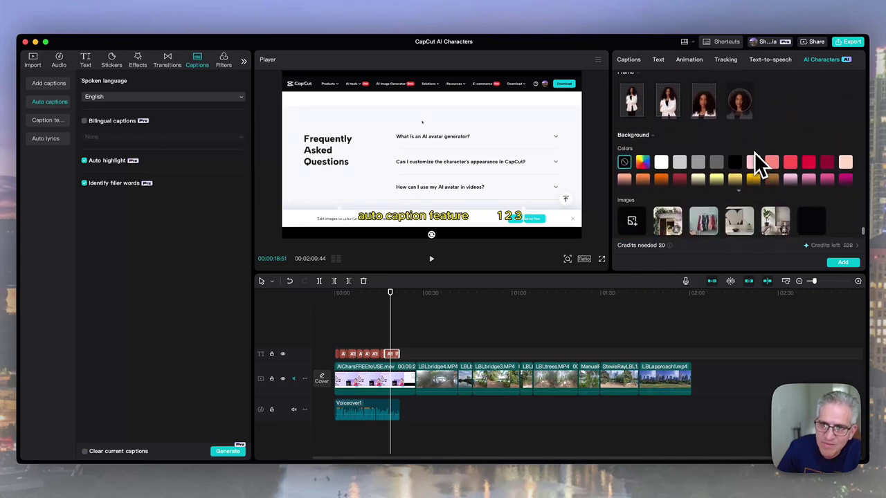
click(632, 132)
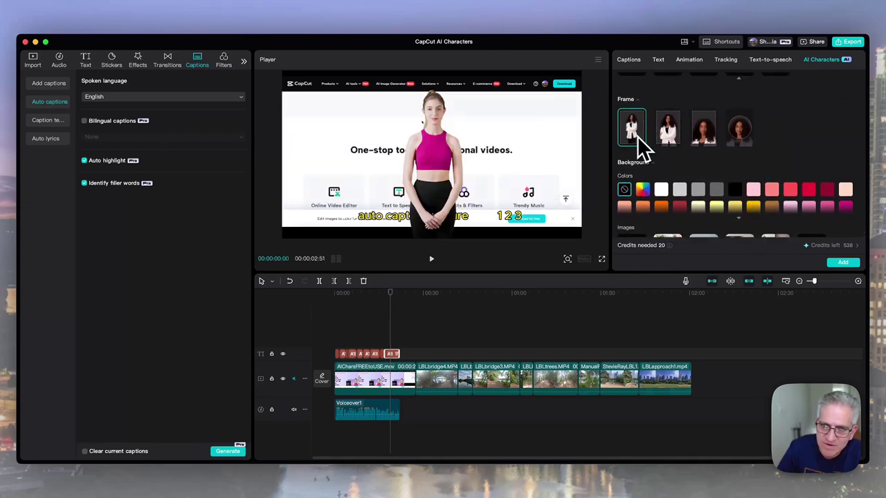
click(670, 141)
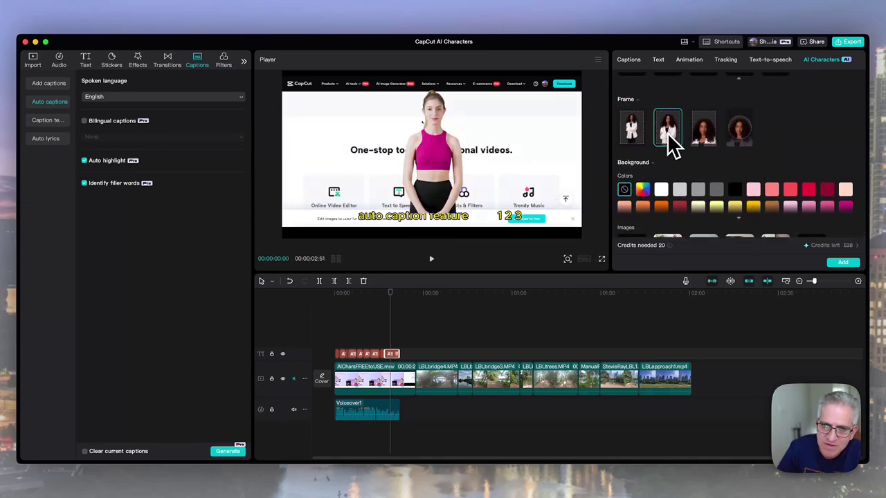
click(705, 131)
click(749, 130)
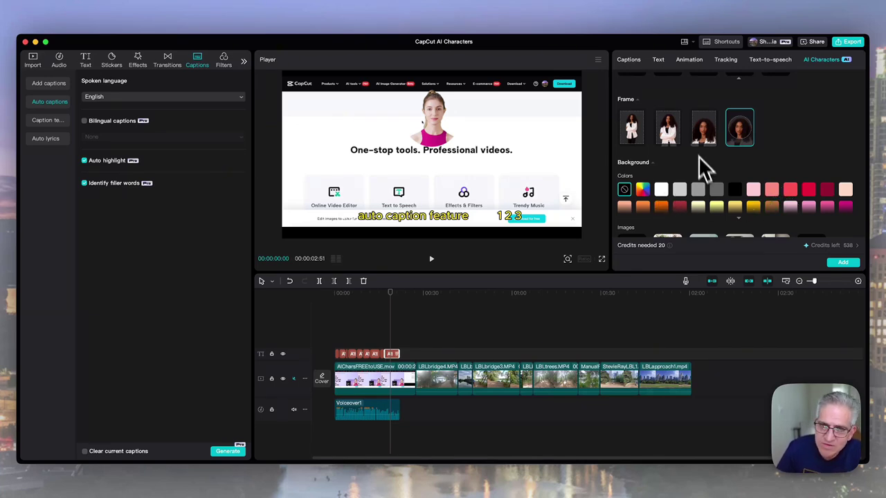
Expand the full range of Background colours, then scroll back up.
scroll(654, 200, down, 3)
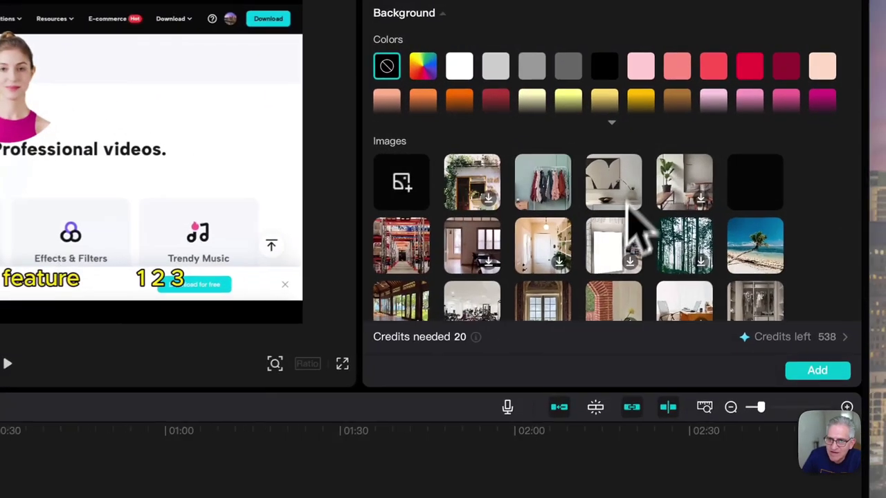
click(739, 135)
scroll(626, 142, up, 20)
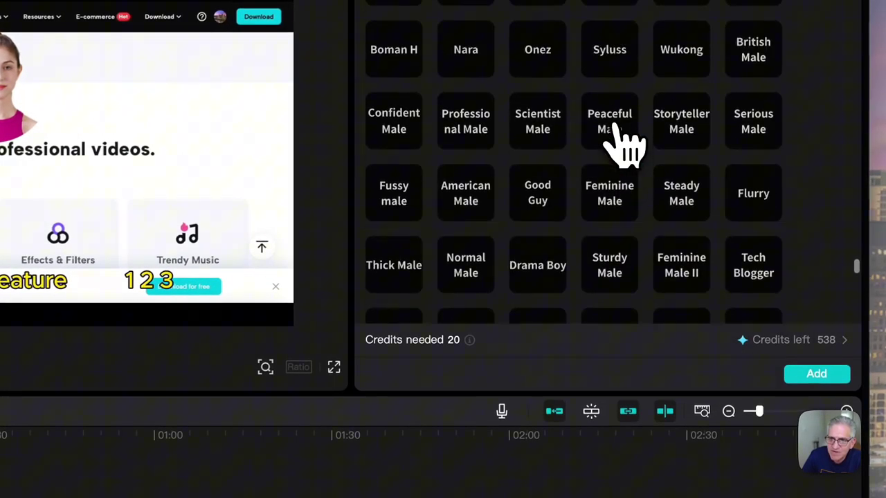
scroll(626, 145, up, 20)
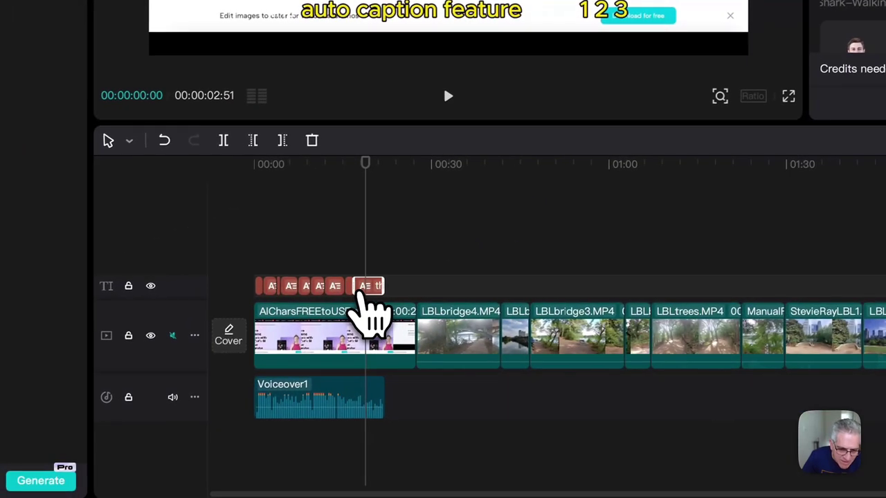
Move the playhead to about 27 seconds, drag it back into the captions, and deselect.
click(415, 339)
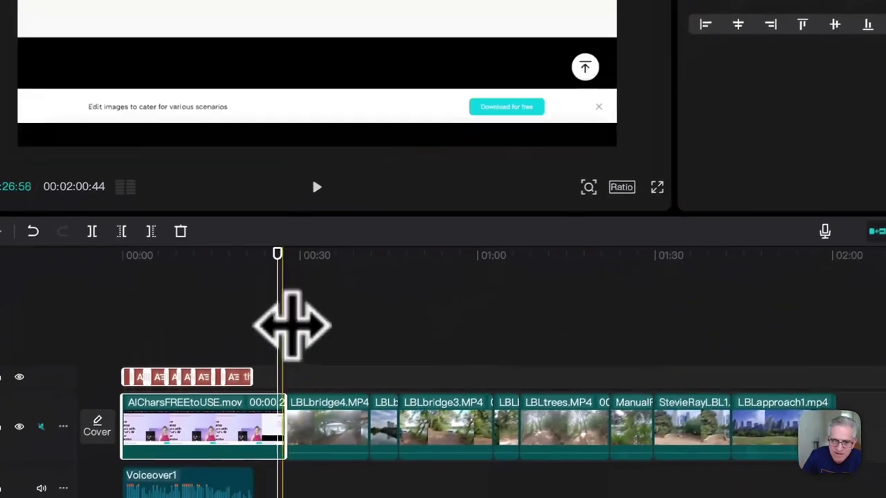
drag(286, 326, 338, 244)
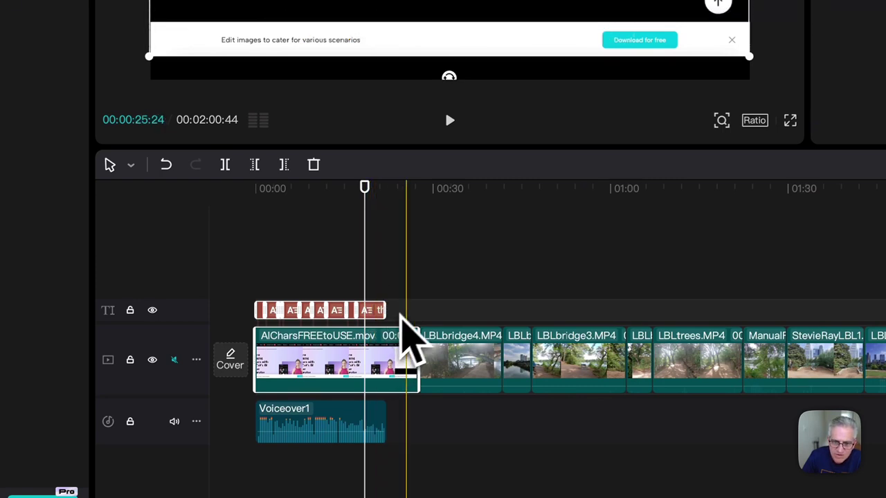
click(405, 320)
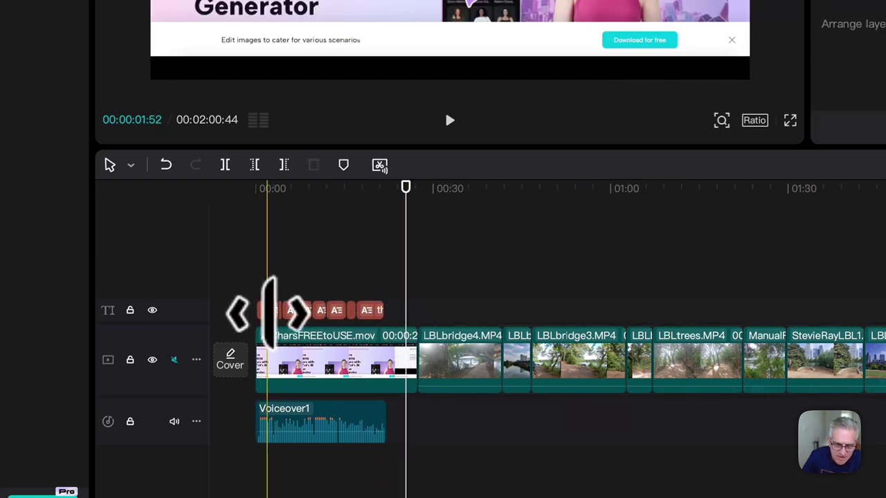
Select all caption clips and choose an Alena avatar in AI Characters.
click(332, 312)
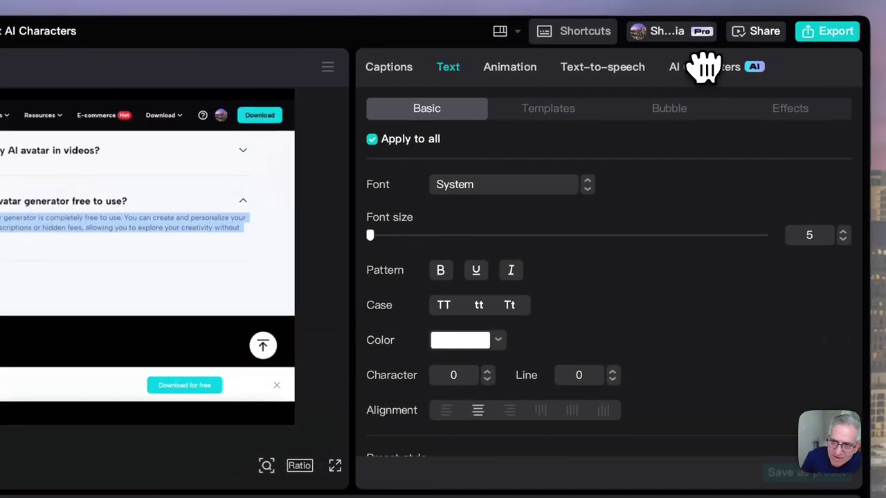
click(703, 68)
scroll(712, 277, down, 10)
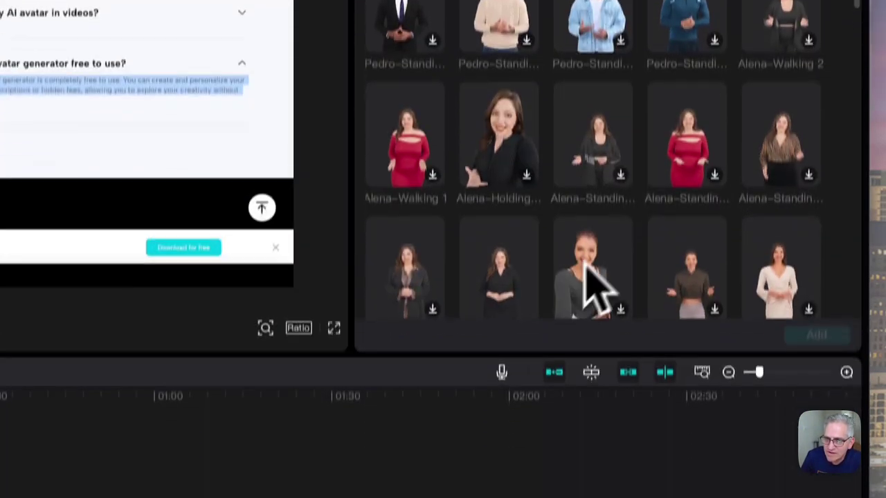
click(599, 415)
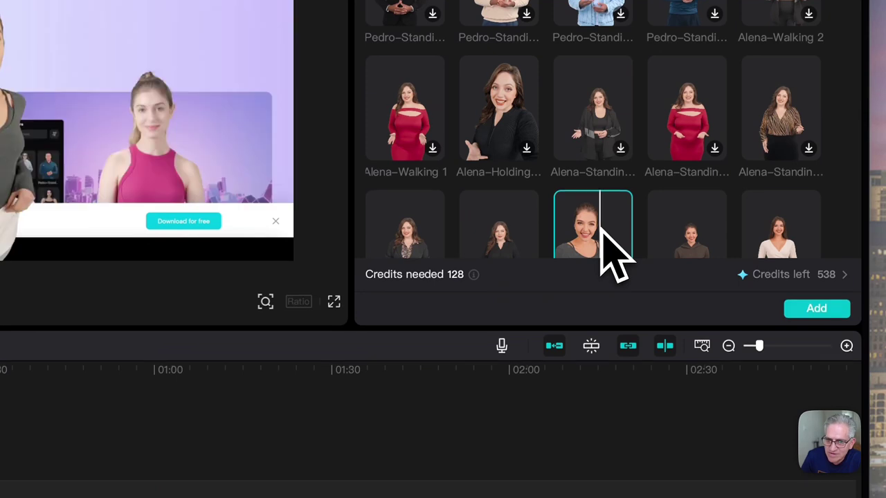
mouse_move(484, 439)
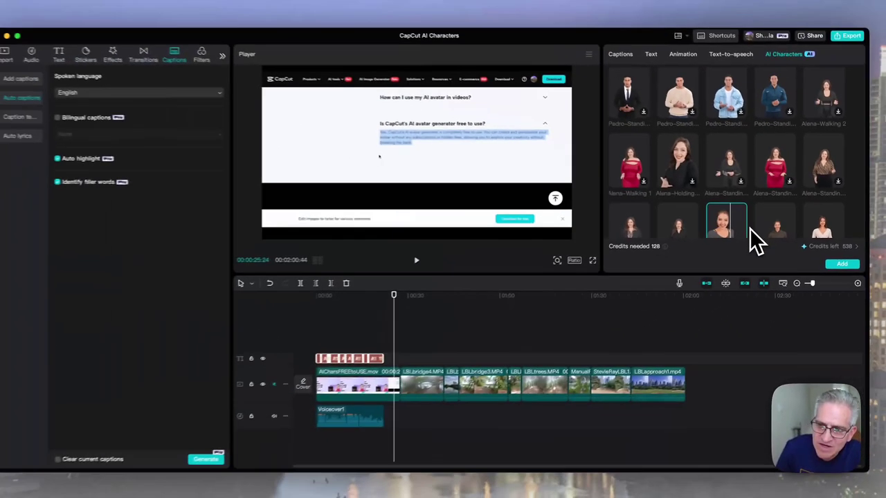
Scroll down through the character options to the Voice section.
scroll(640, 245, down, 3)
scroll(756, 233, down, 5)
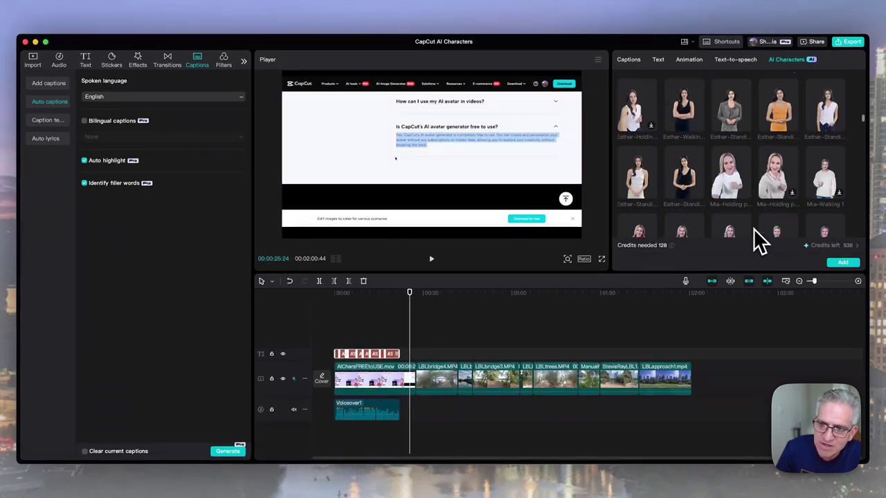
scroll(755, 232, up, 2)
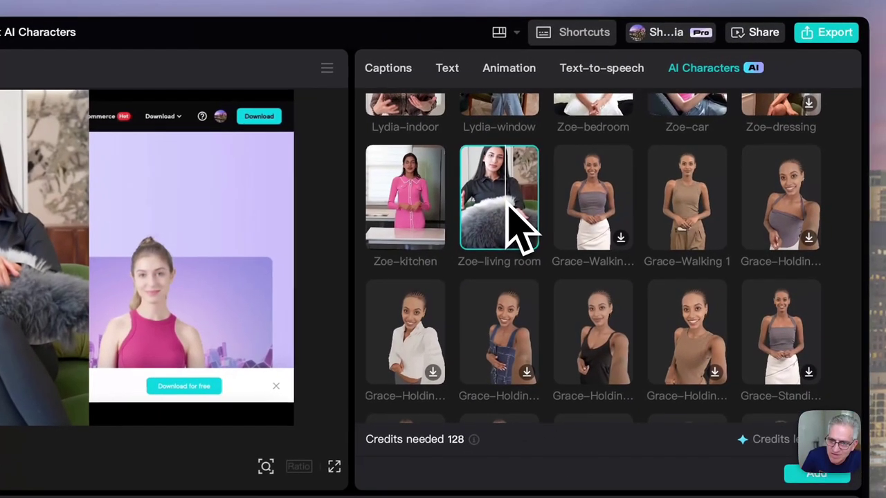
scroll(547, 208, down, 4)
scroll(540, 243, down, 10)
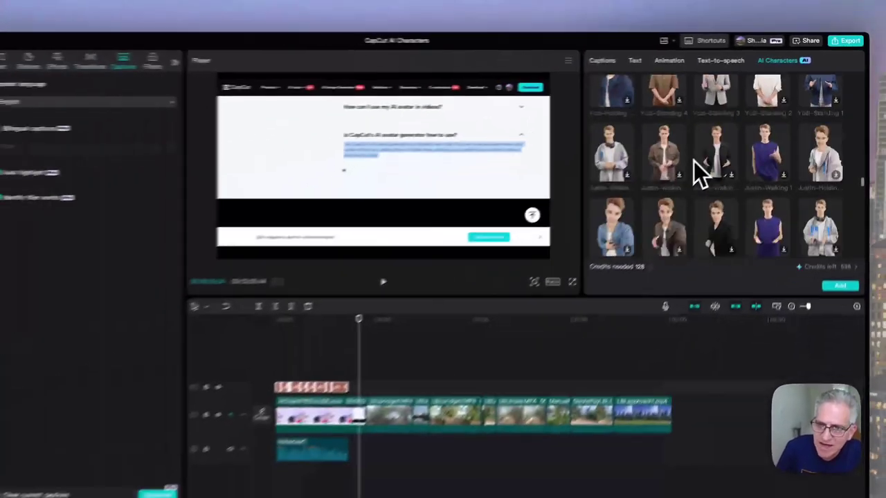
scroll(716, 161, down, 3)
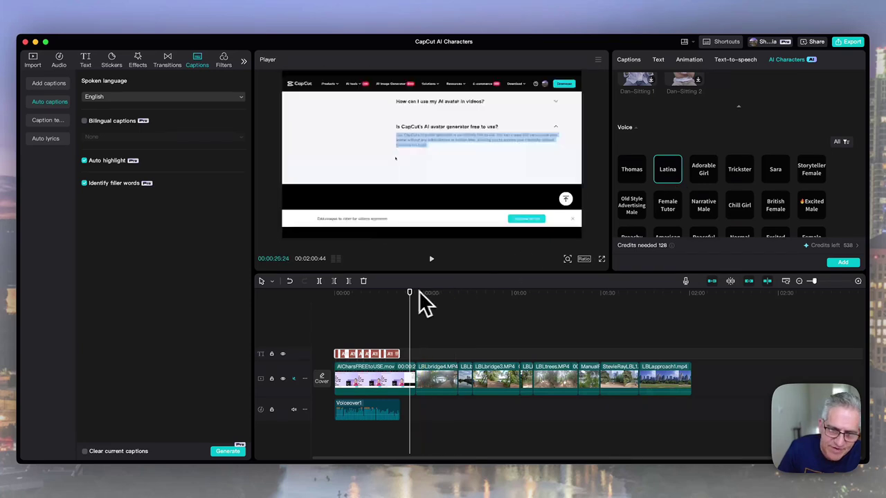
Jump to 00:00:13:41 and pick a Yozi-Holding avatar as the character.
click(374, 315)
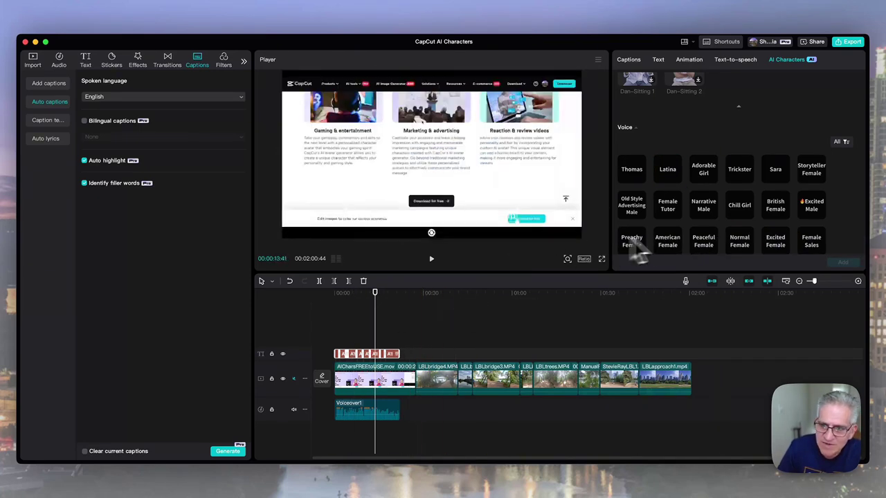
scroll(813, 260, down, 10)
scroll(831, 249, up, 15)
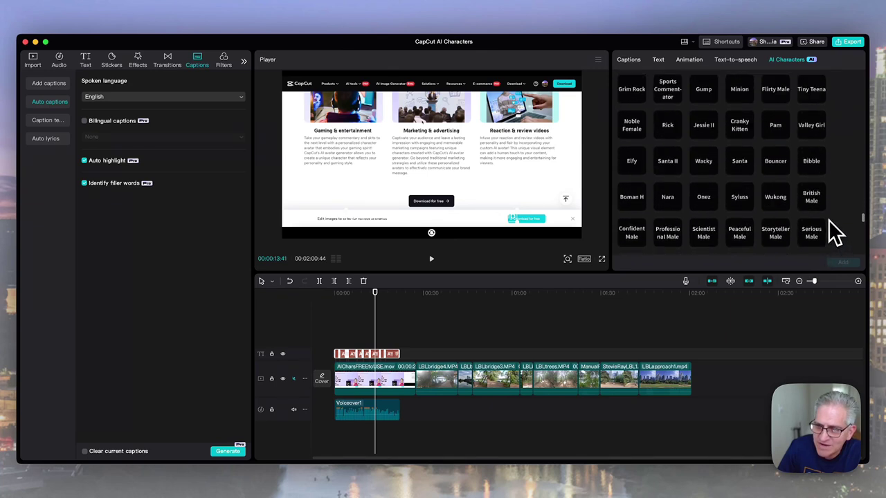
scroll(748, 206, up, 5)
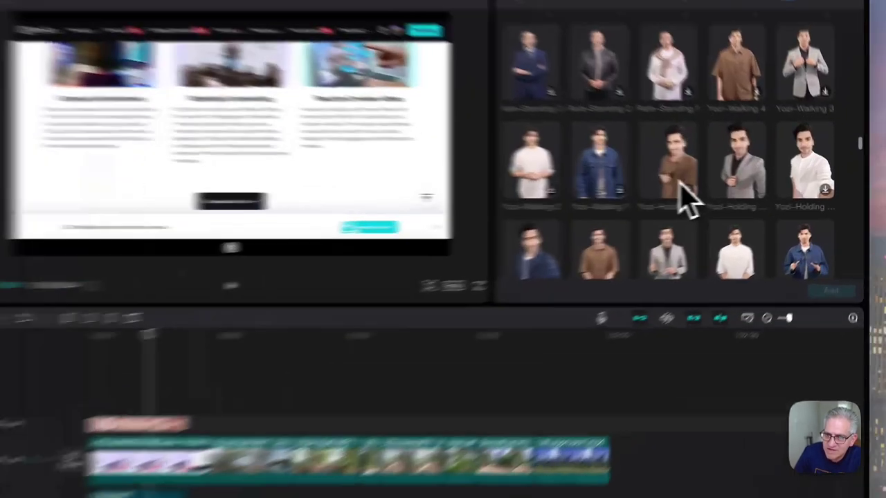
click(740, 187)
scroll(796, 270, down, 15)
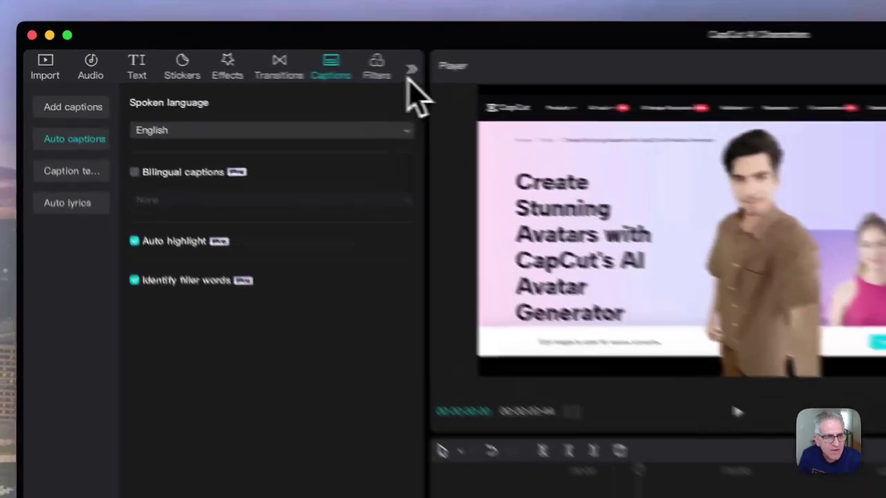
Open AI Characters and paste the script 'This is how this voice will sound'.
click(244, 60)
click(419, 76)
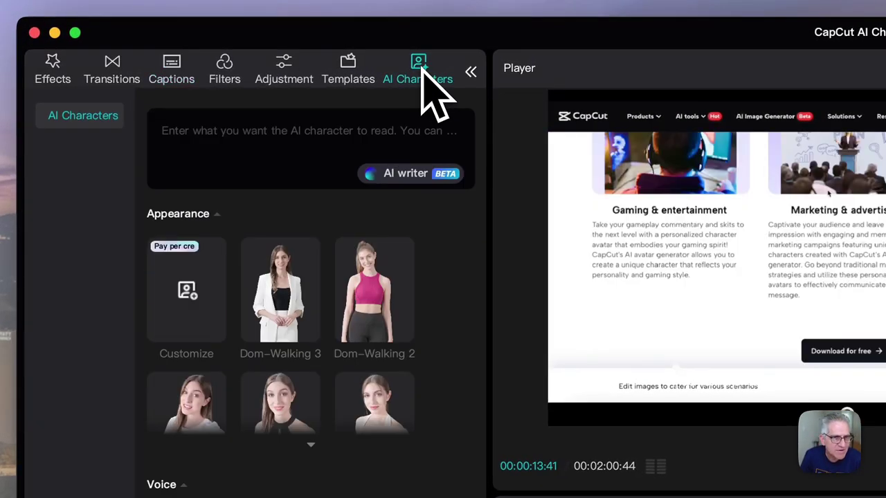
click(406, 128)
text(This is how this voice will sound)
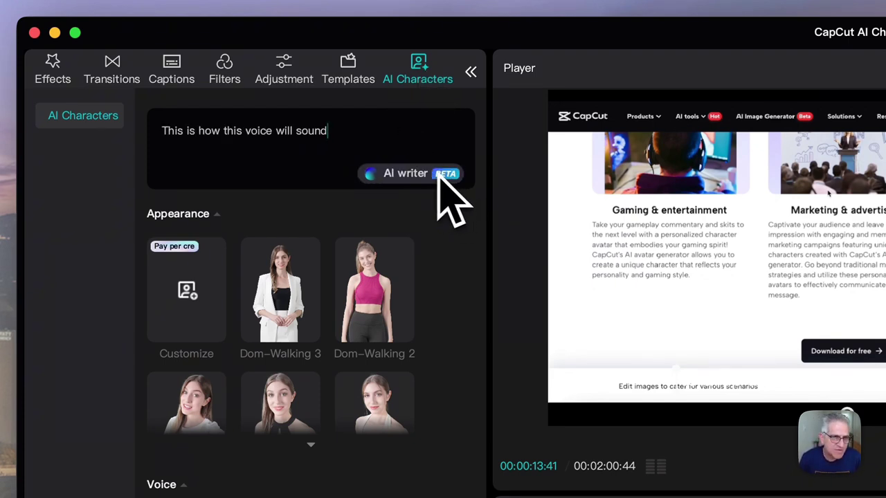
Try and close the AI writer, select the script, and choose the Latina voice.
click(423, 174)
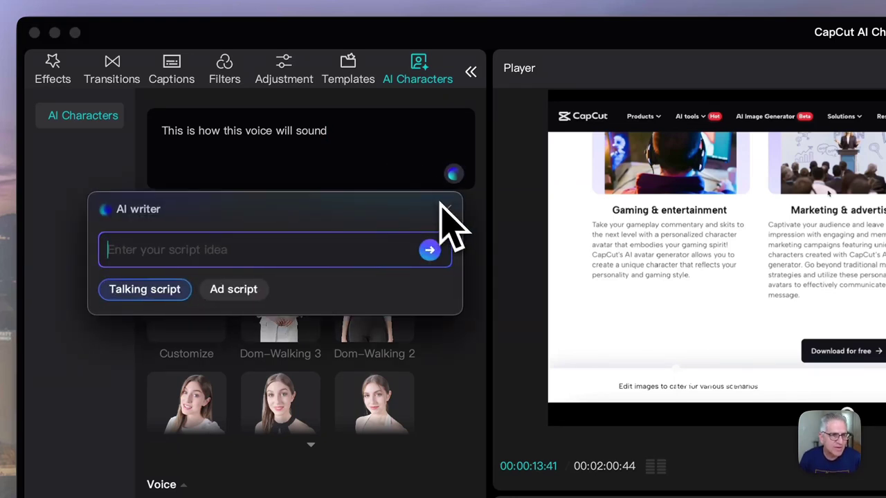
click(446, 209)
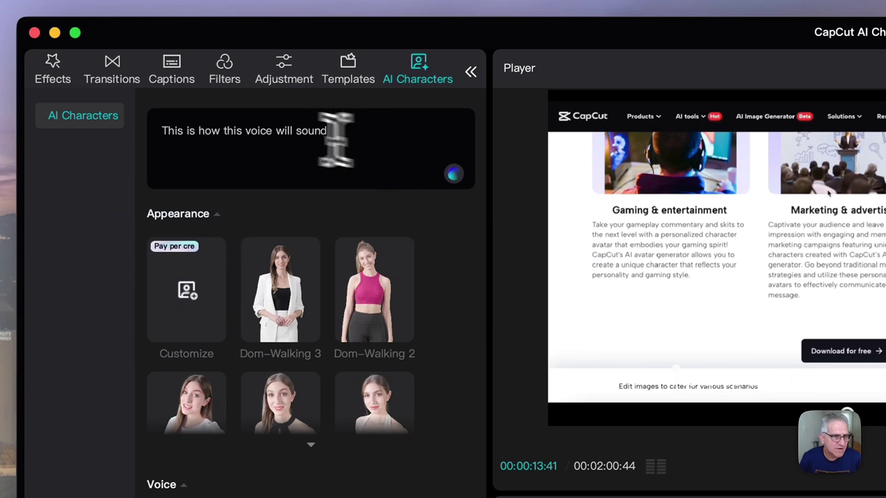
drag(332, 130, 124, 133)
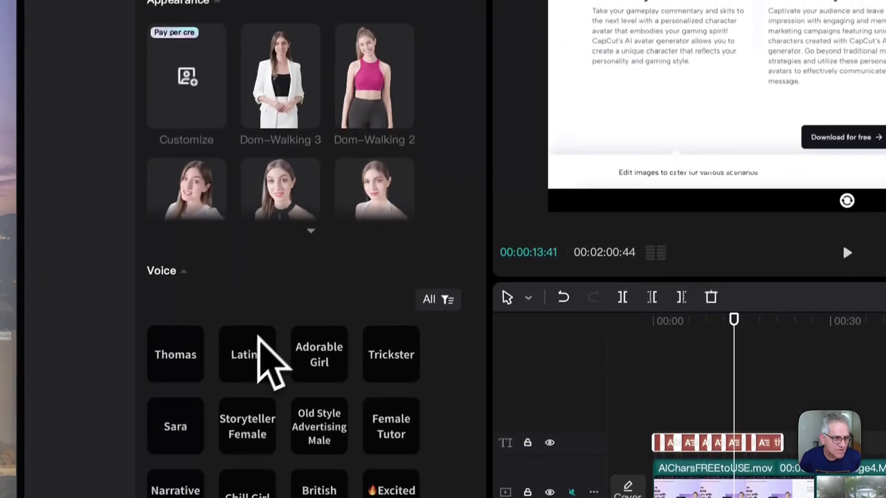
click(249, 463)
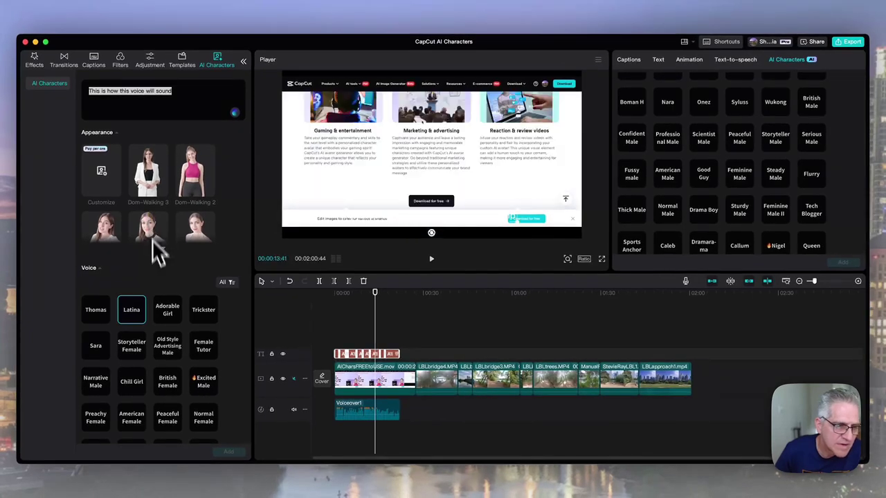
scroll(155, 270, down, 10)
scroll(157, 278, down, 10)
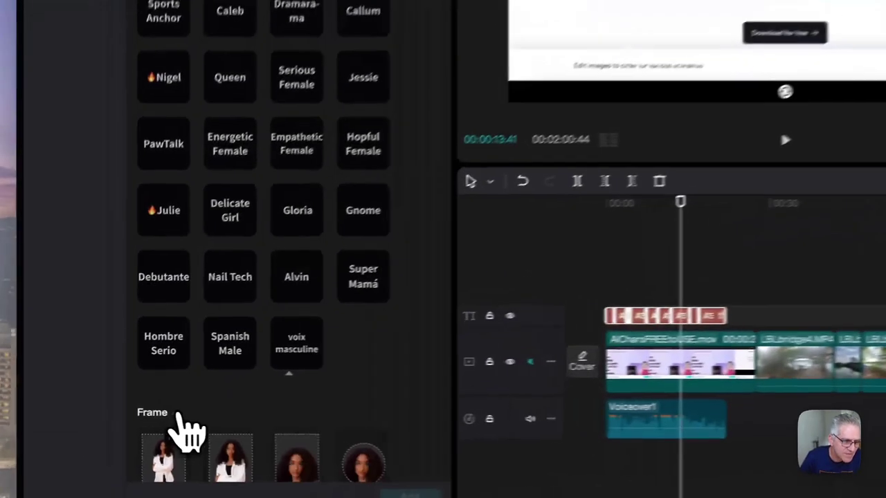
scroll(215, 280, up, 5)
scroll(414, 138, up, 10)
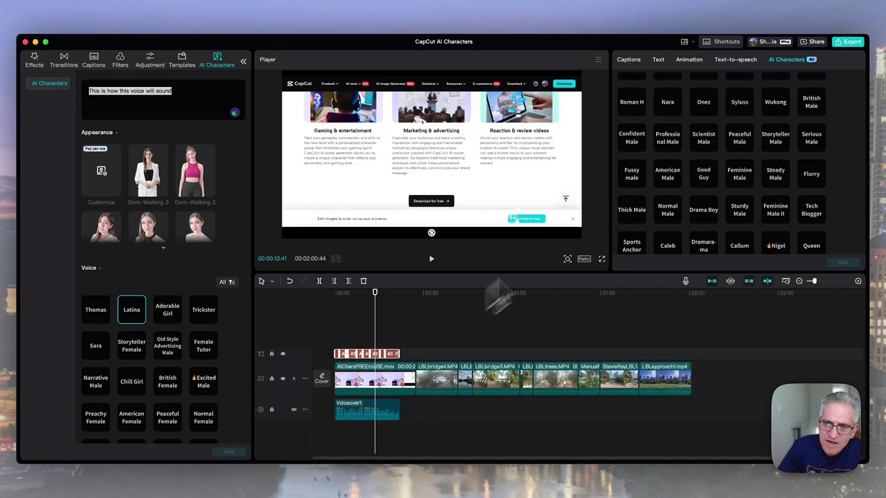
Move the playhead to about 00:00:20 in the video.
drag(376, 316, 394, 320)
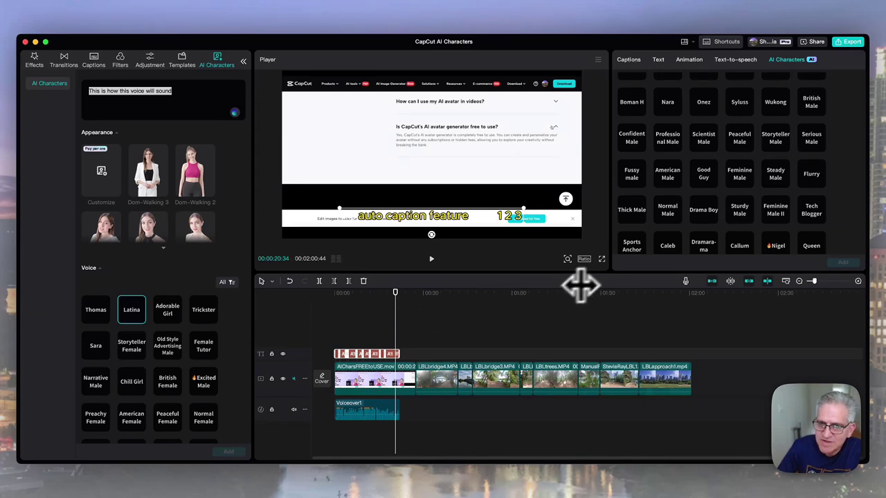
scroll(653, 247, down, 10)
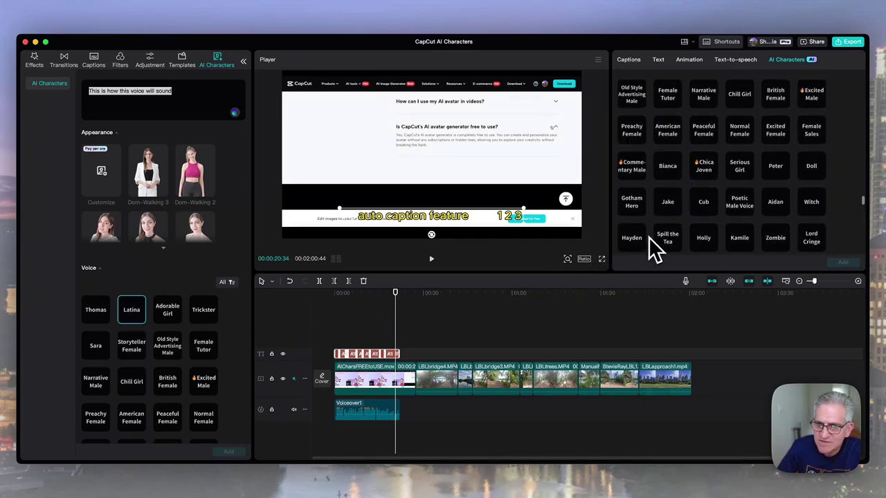
scroll(665, 242, down, 5)
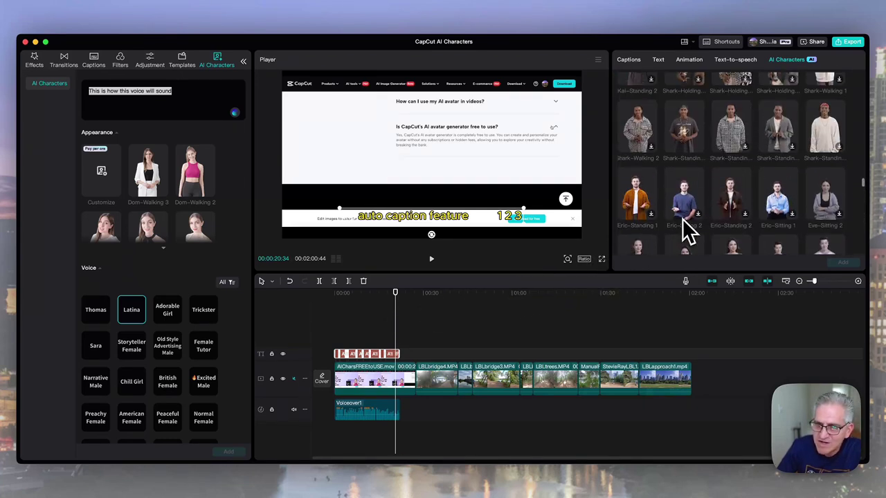
scroll(687, 231, down, 5)
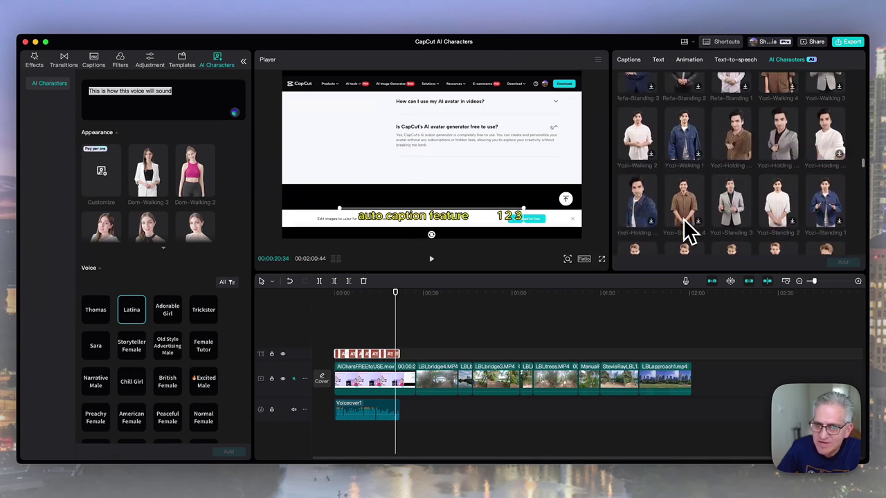
scroll(693, 225, up, 3)
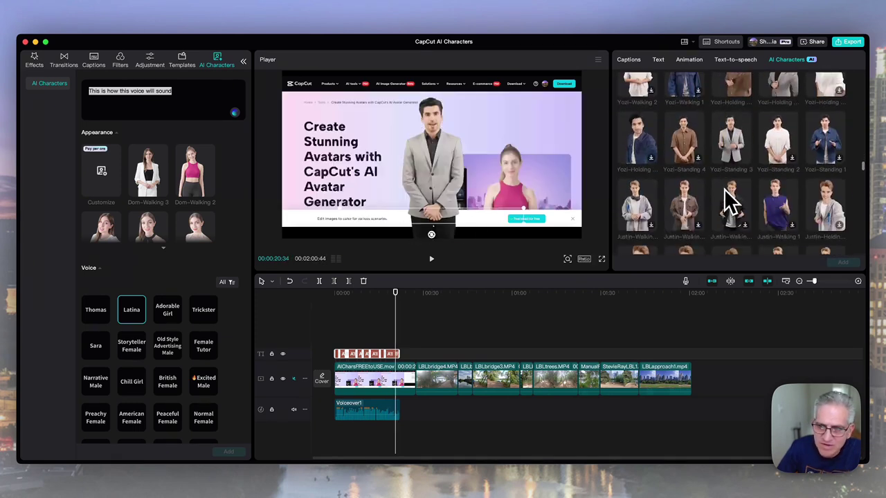
scroll(725, 191, down, 5)
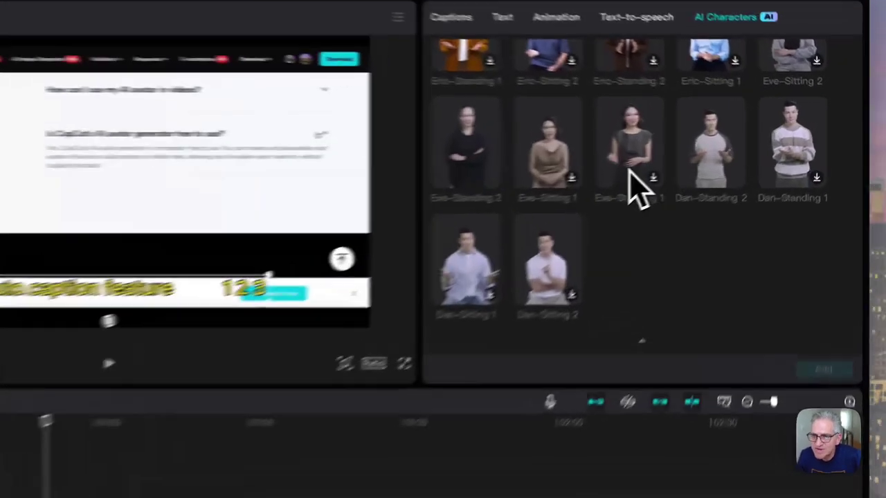
Choose the Eve-Standing 1 avatar for the AI character.
click(726, 139)
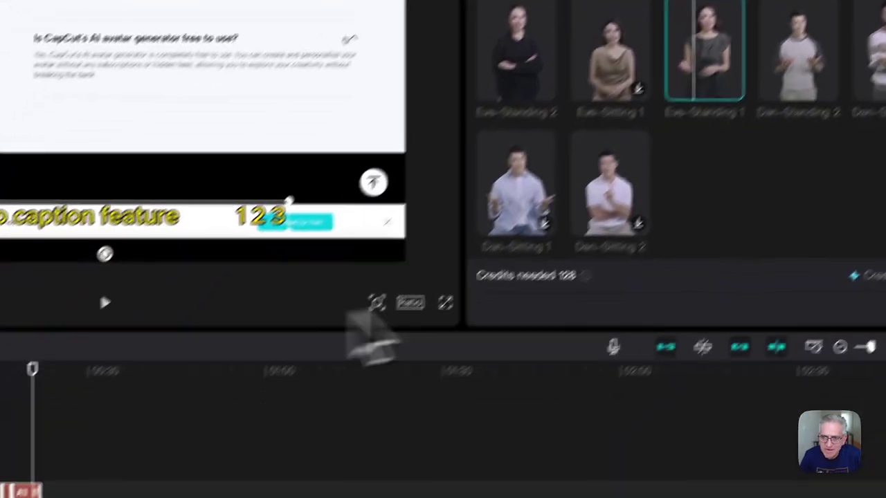
scroll(593, 277, down, 2)
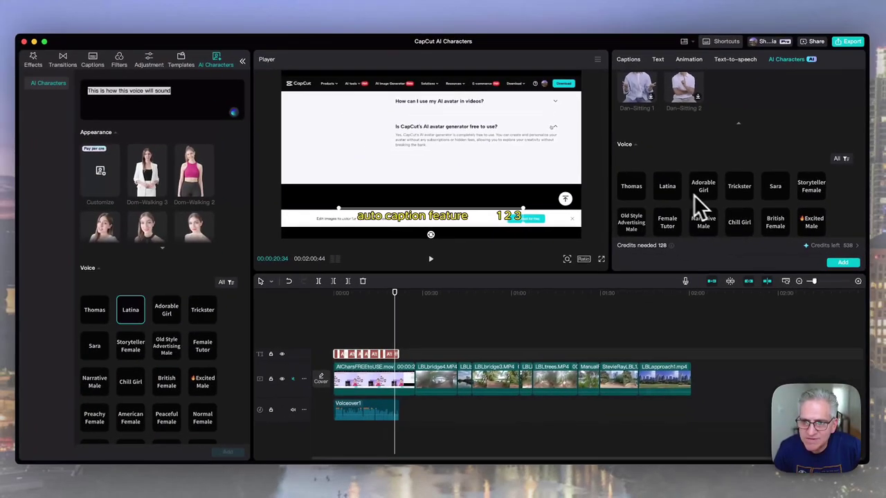
scroll(668, 188, down, 5)
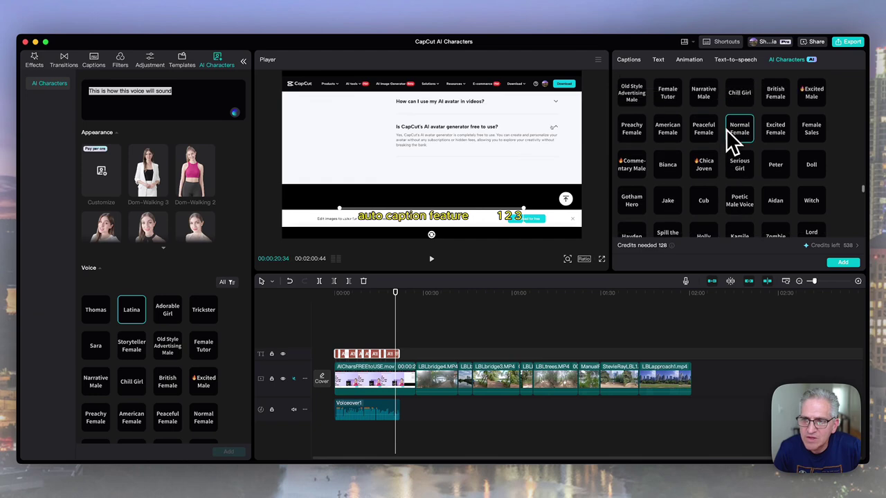
Give the character the Normal Female voice and the first full-body frame style.
click(736, 139)
scroll(631, 308, down, 10)
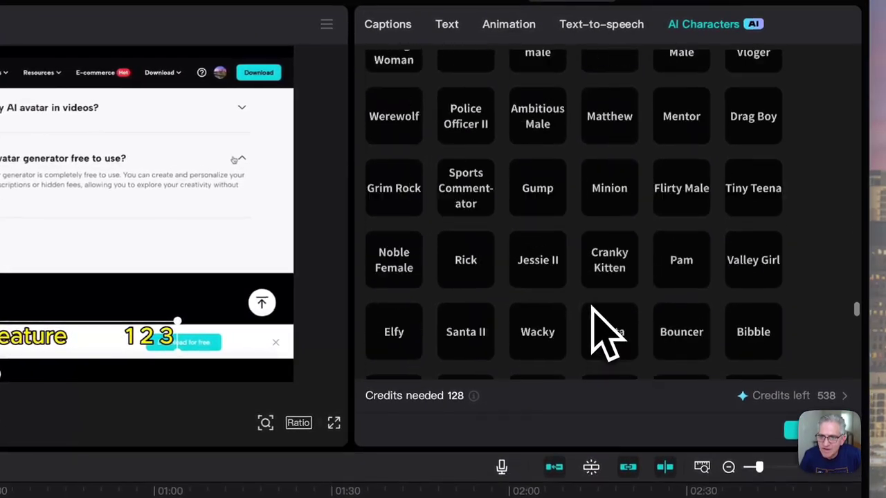
scroll(602, 328, down, 10)
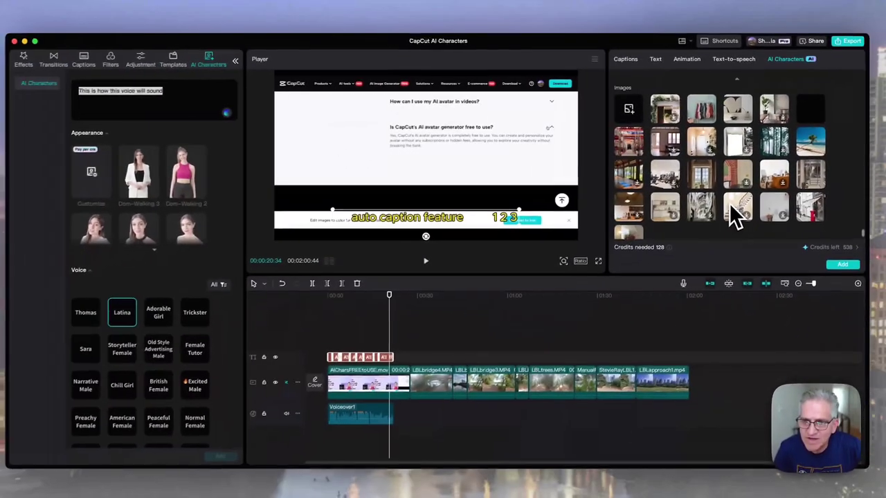
scroll(731, 201, up, 3)
scroll(731, 201, up, 5)
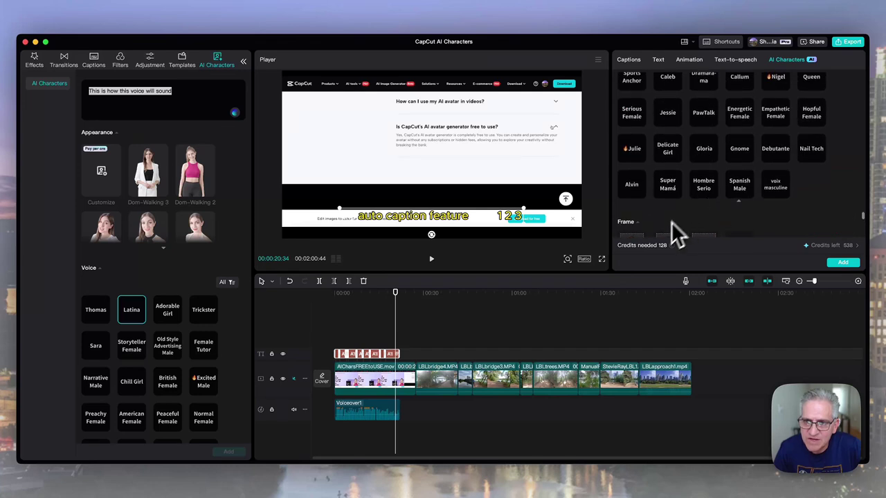
click(636, 229)
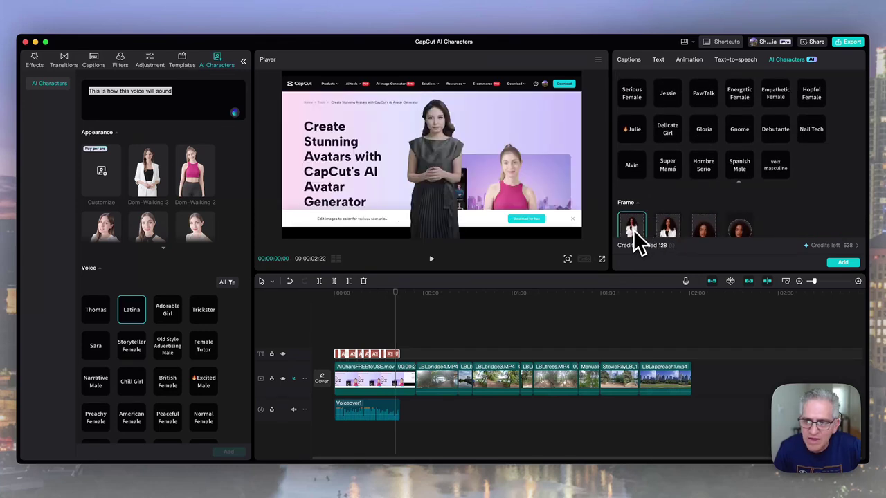
Add the Eve-Standing 1 character, reaching the 84-credit Apply AI character? confirmation.
click(841, 264)
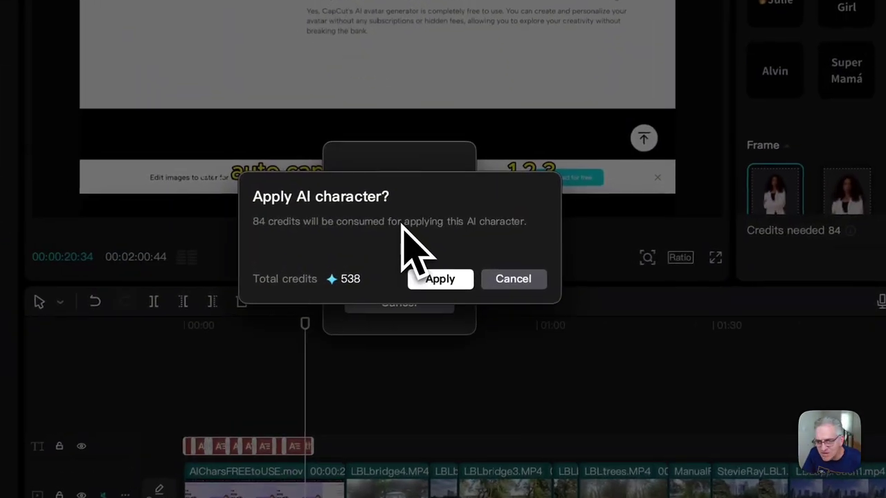
Cancel the Apply AI character? prompt so no credits are spent.
click(509, 279)
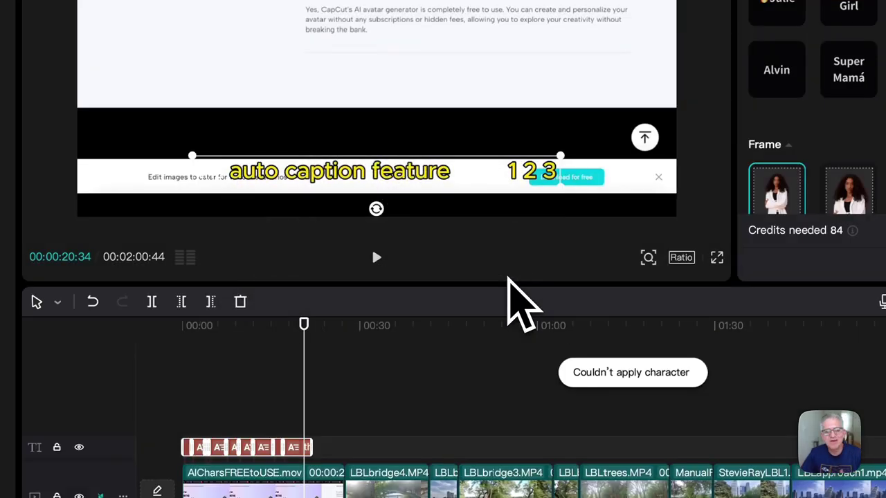